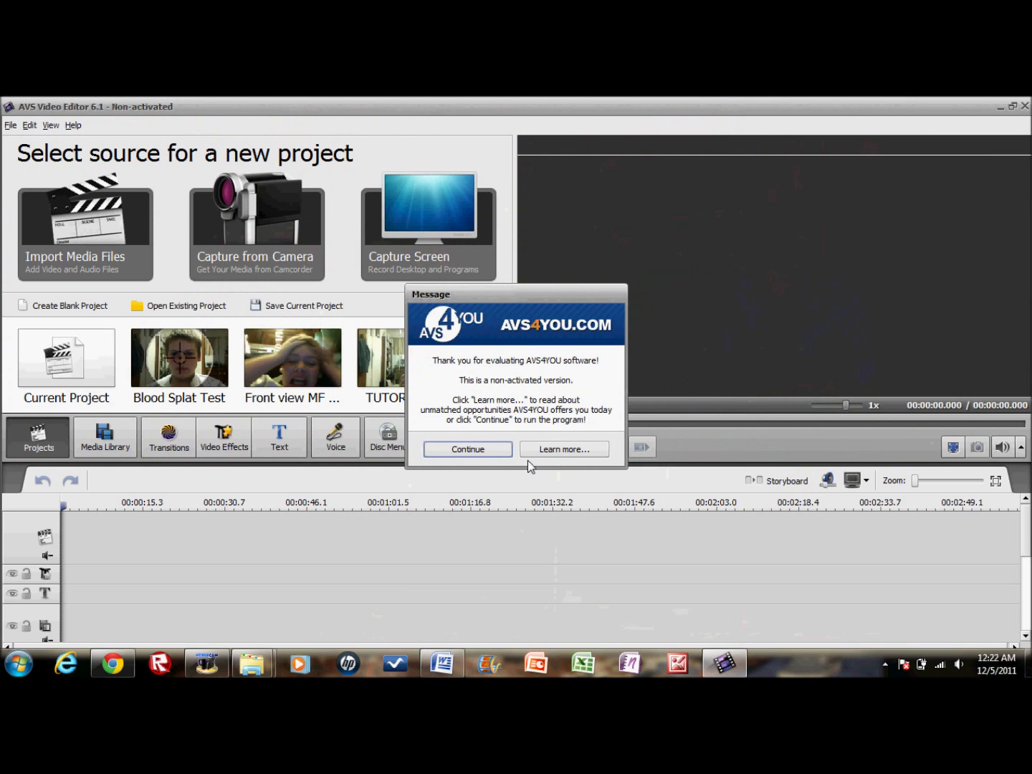
# Continue past the AVS4YOU evaluation notice to reach the new-project start screen.
pyautogui.click(488, 452)
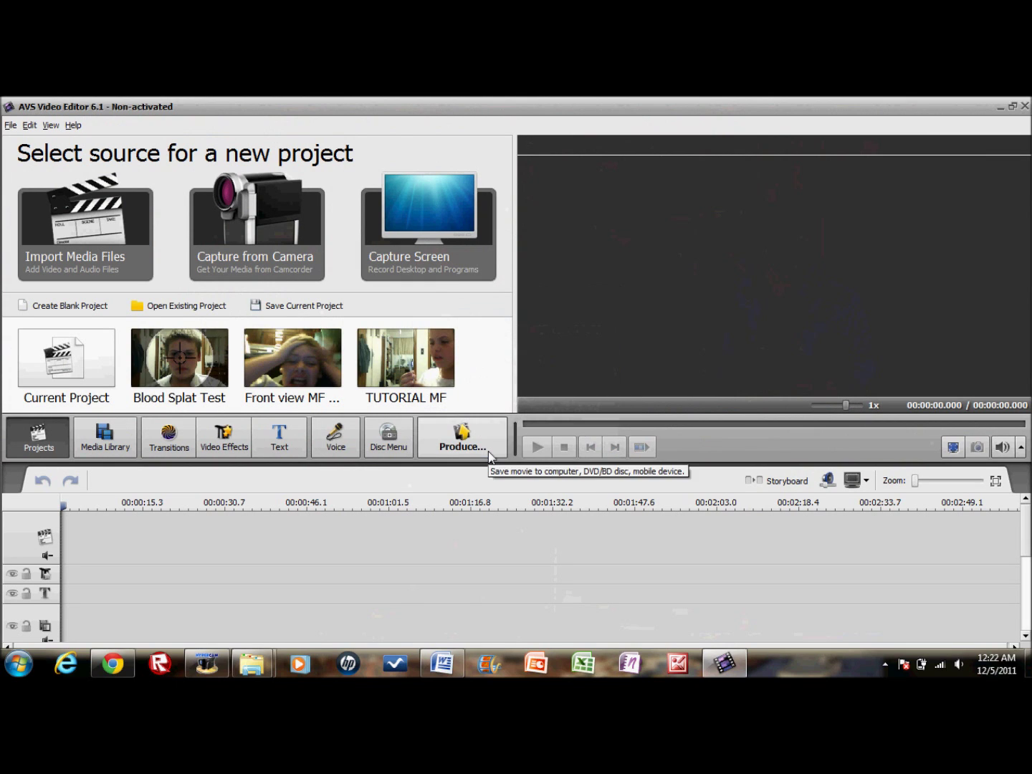
# Open the Front view MF project and place the Royale Blue background before the webcam clip.
pyautogui.click(279, 362)
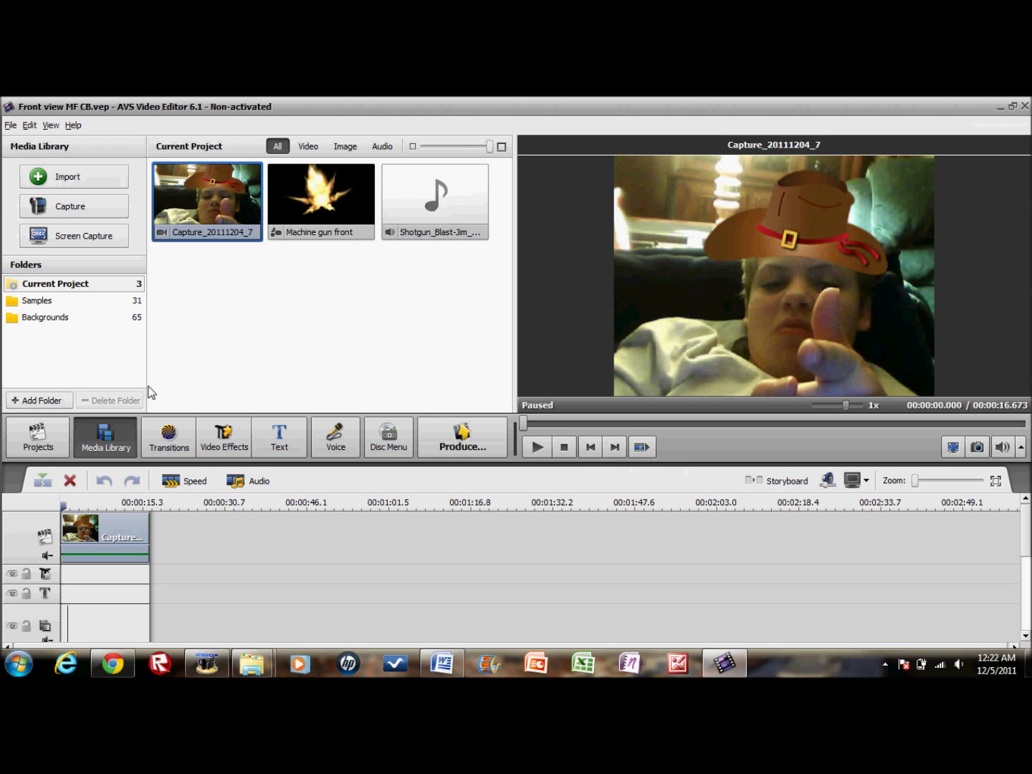
pyautogui.click(68, 318)
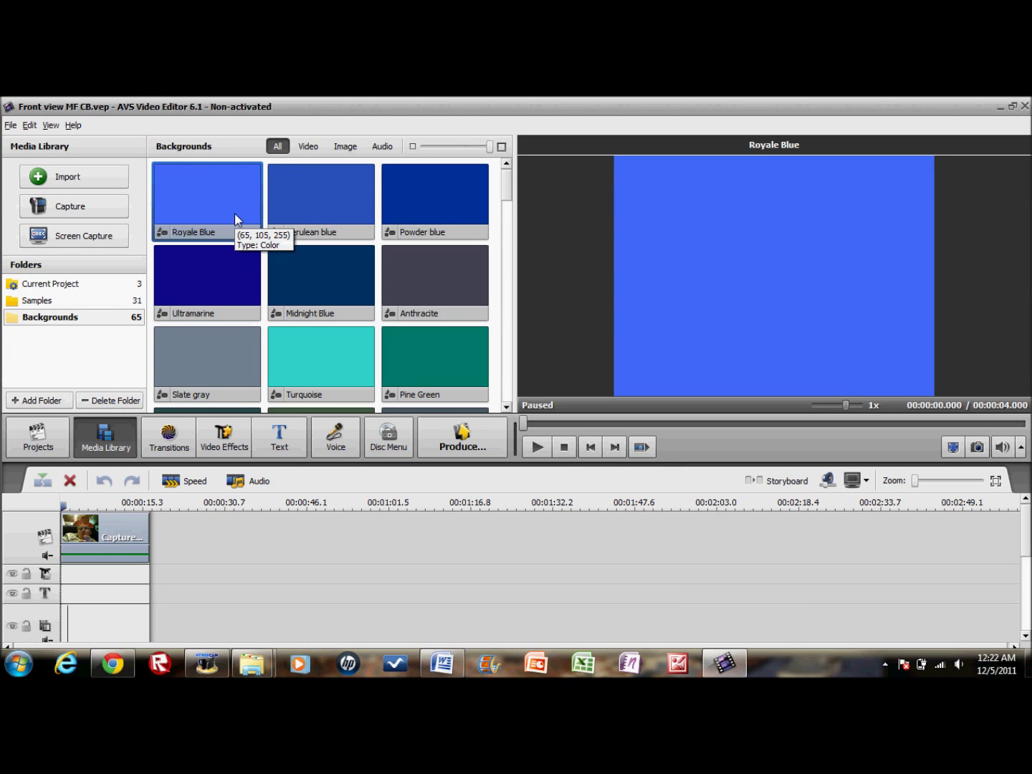
pyautogui.moveTo(236, 219); pyautogui.dragTo(67, 533)
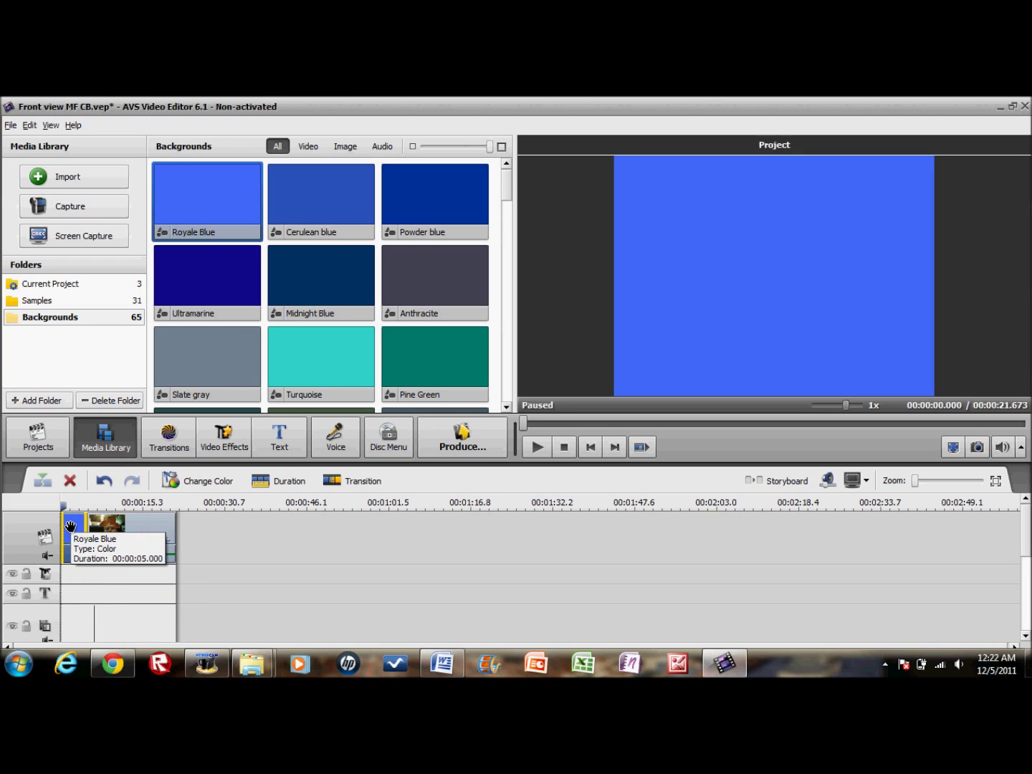
# Set the Royale Blue background clip's duration to 00:01:00.000.
pyautogui.rightClick(74, 534)
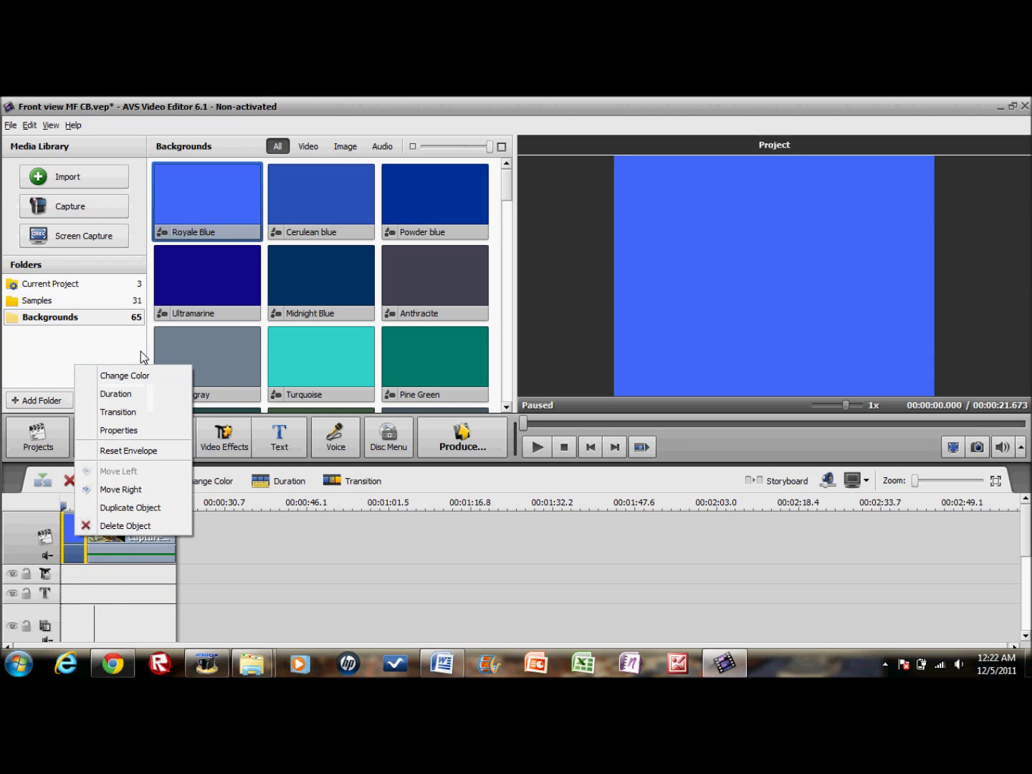
pyautogui.click(126, 394)
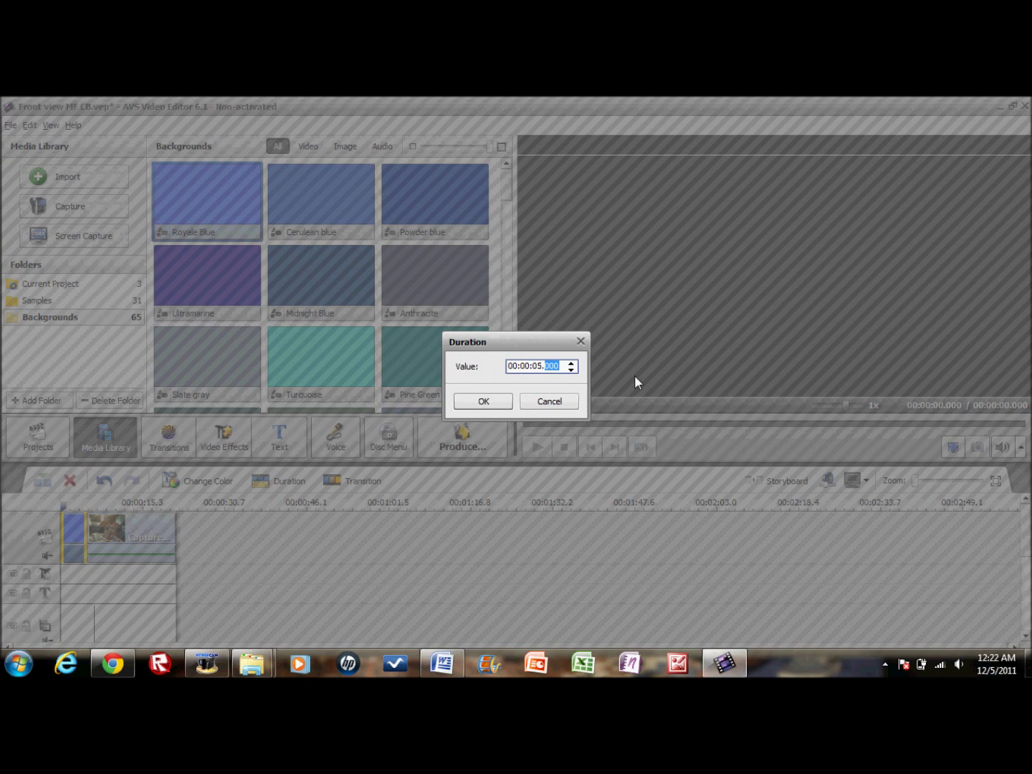
pyautogui.click(527, 366)
pyautogui.press('Right')
pyautogui.write('1')
pyautogui.press('Left')
pyautogui.press('Left')
pyautogui.press('Left')
pyautogui.press('Right')
pyautogui.write('0')
pyautogui.press('Left')
pyautogui.press('Left')
pyautogui.press('Left')
pyautogui.write('1')
pyautogui.click(483, 401)
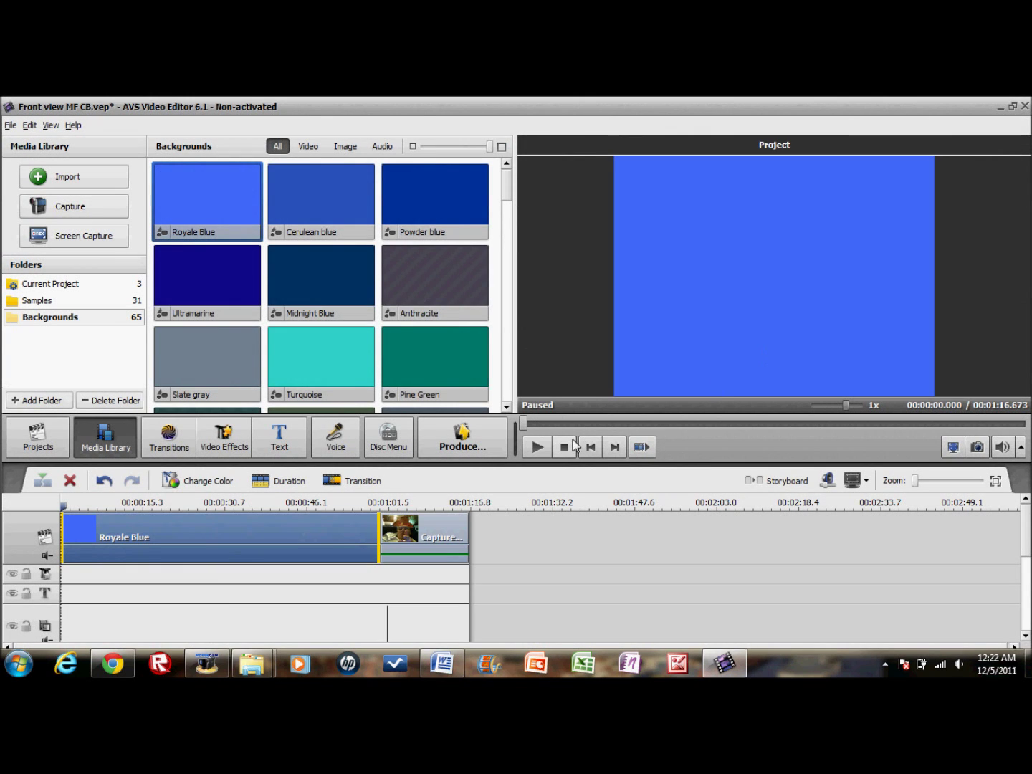
# Start an AVI file export from Produce and name the output YOUTUBE TUTORIAL.
pyautogui.click(461, 449)
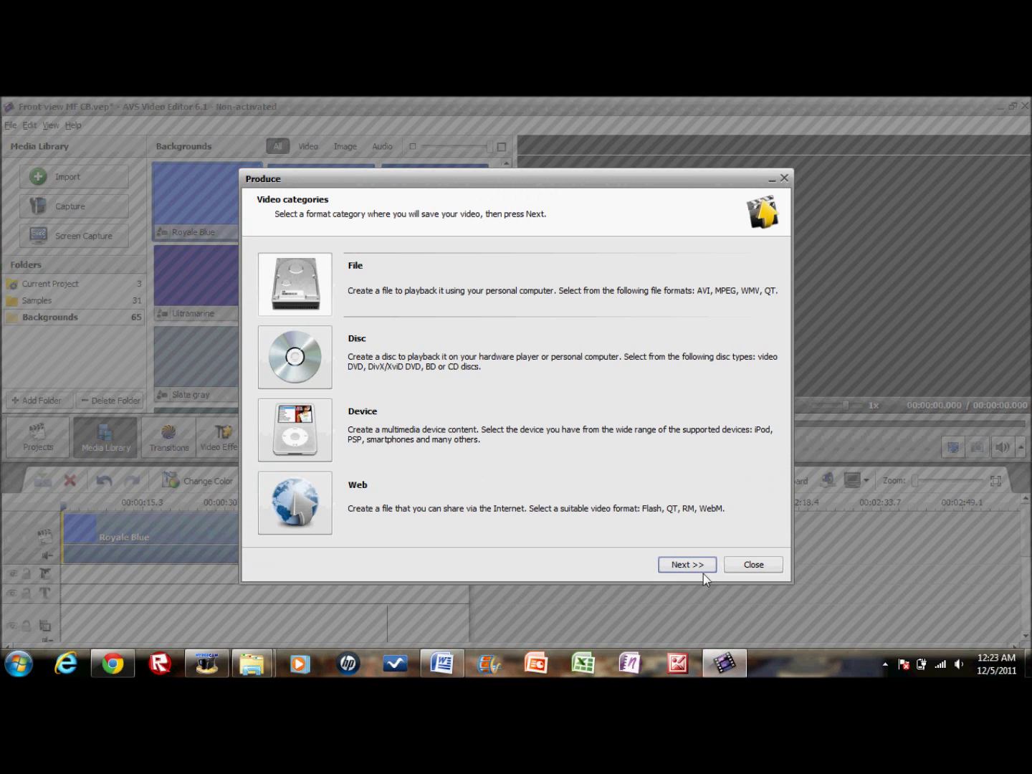
pyautogui.click(701, 565)
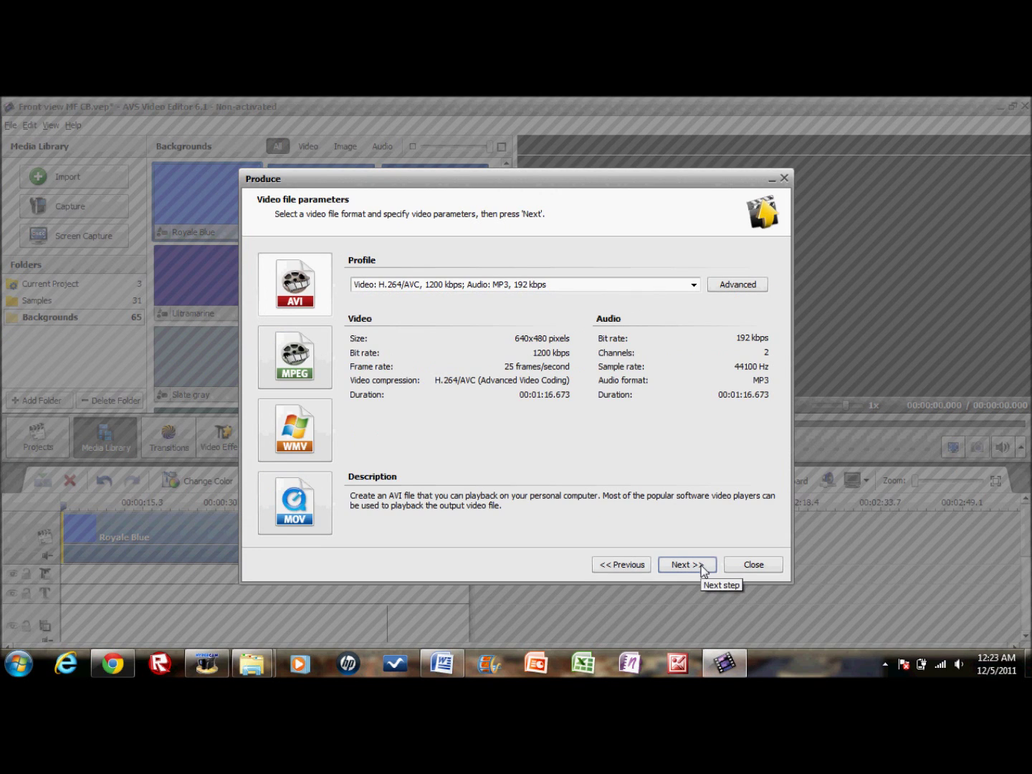
pyautogui.click(700, 565)
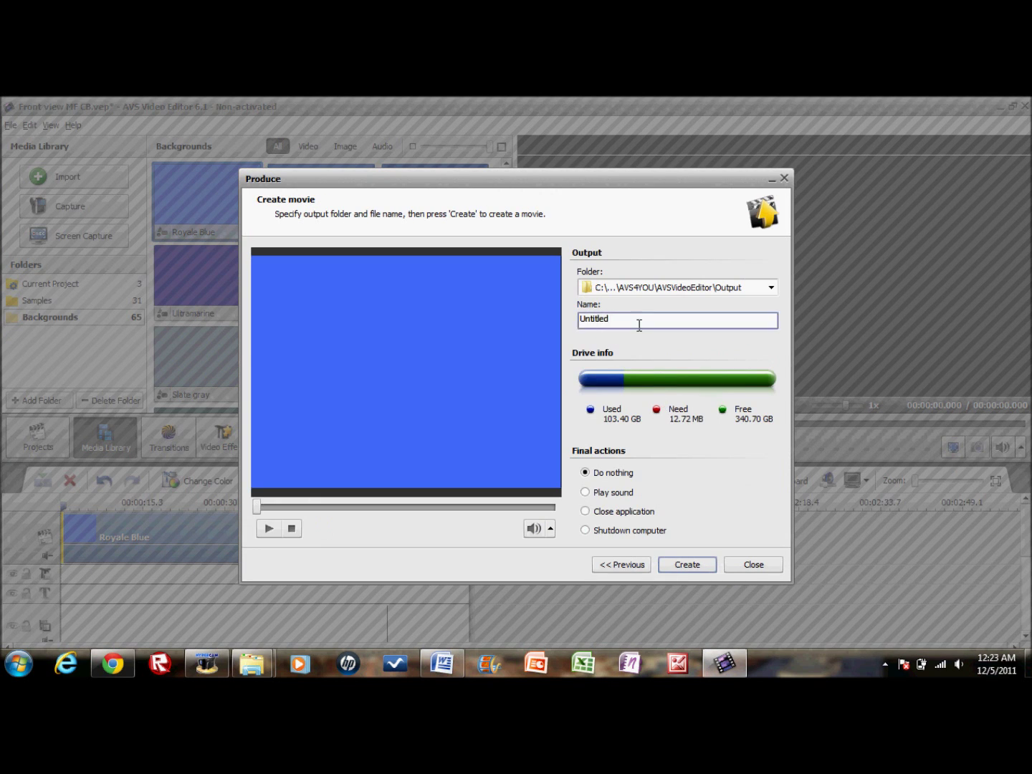
pyautogui.press('BackSpace')
pyautogui.press('BackSpace')
pyautogui.press('BackSpace')
pyautogui.press('BackSpace')
pyautogui.press('BackSpace')
pyautogui.press('BackSpace')
pyautogui.press('BackSpace')
pyautogui.press('BackSpace')
pyautogui.write('YOUTUBE TUTORIAL')
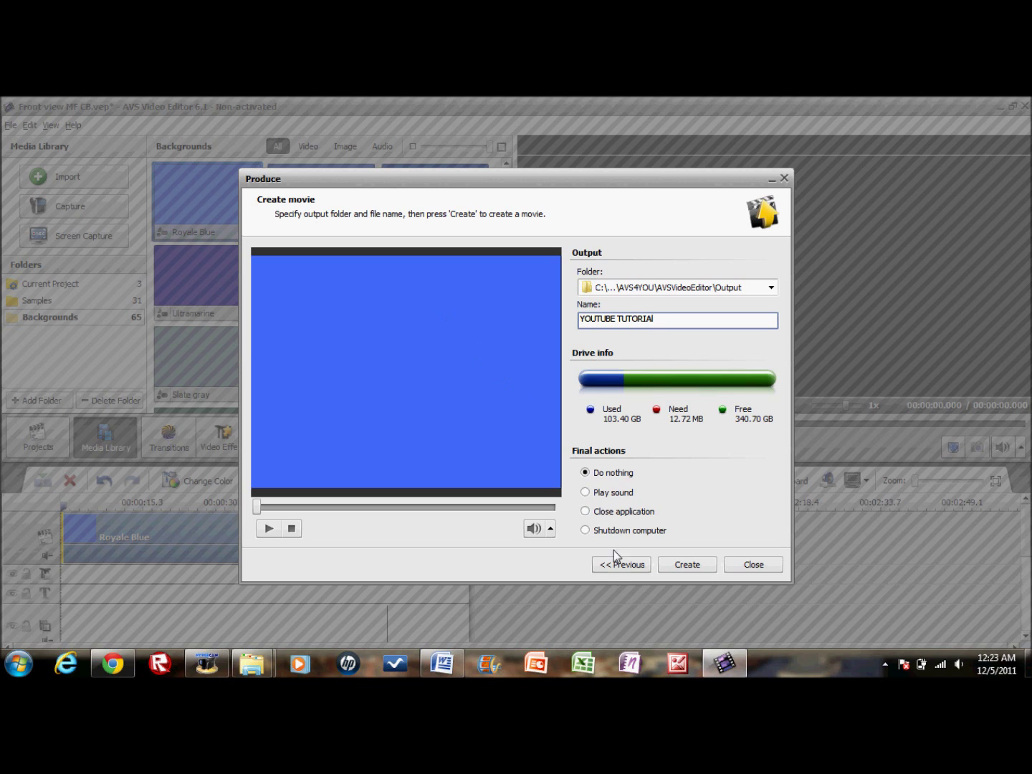
# Render the movie despite the watermark warning, then check and close the Output folder.
pyautogui.click(704, 568)
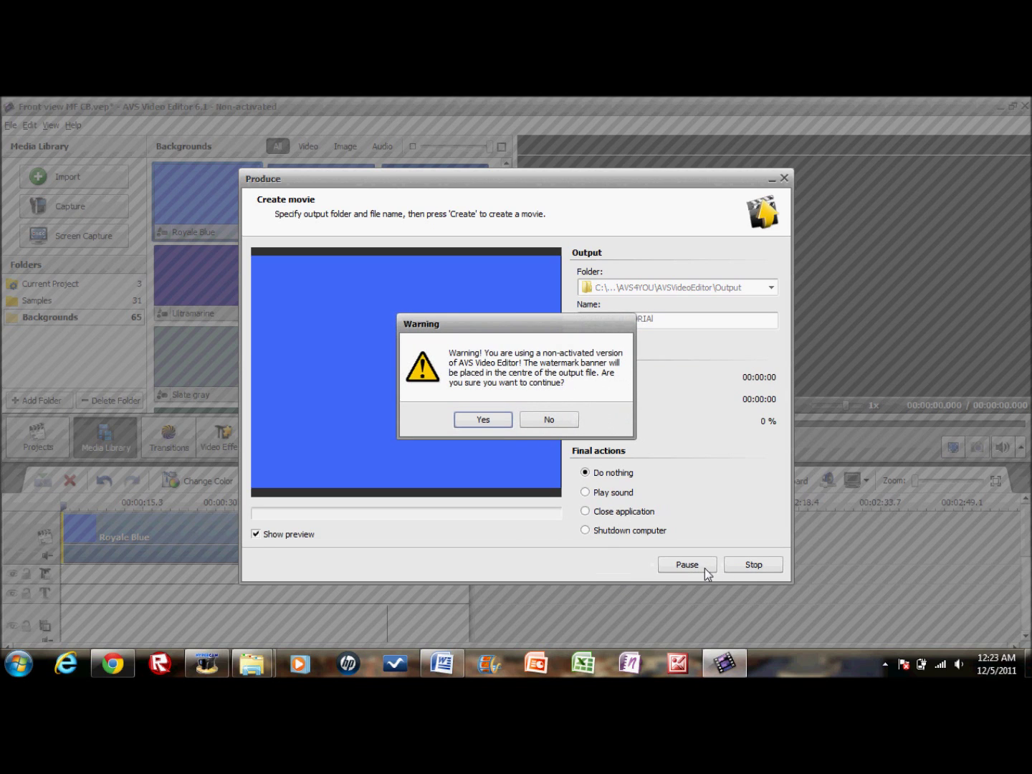
pyautogui.click(499, 426)
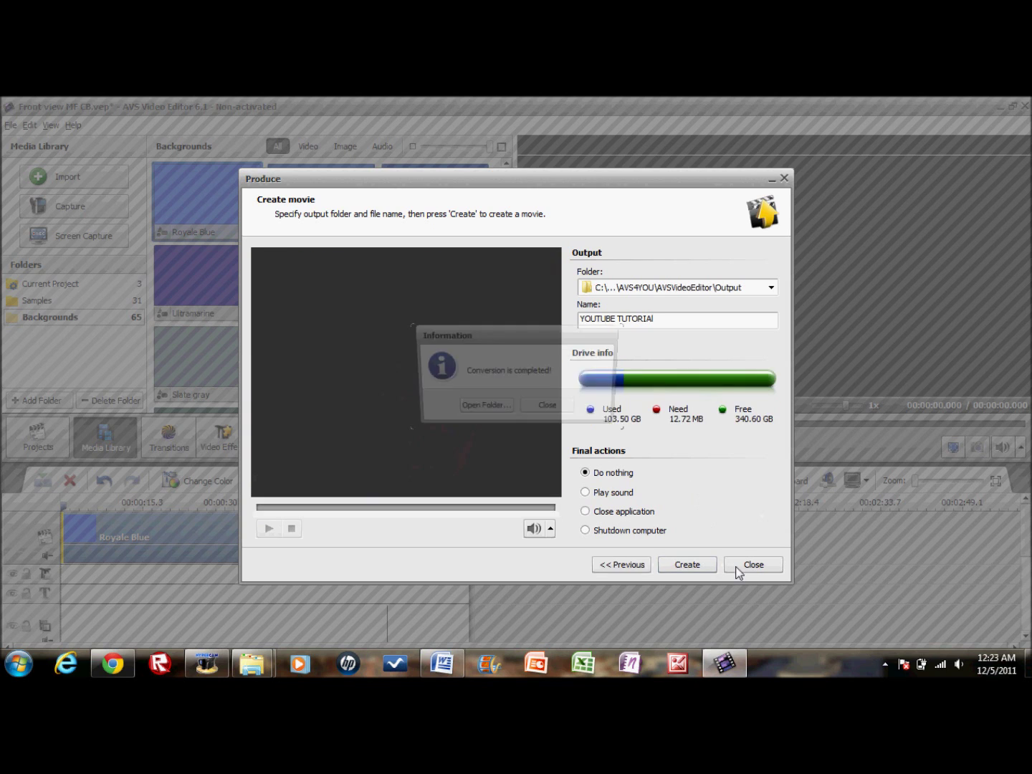
pyautogui.click(484, 409)
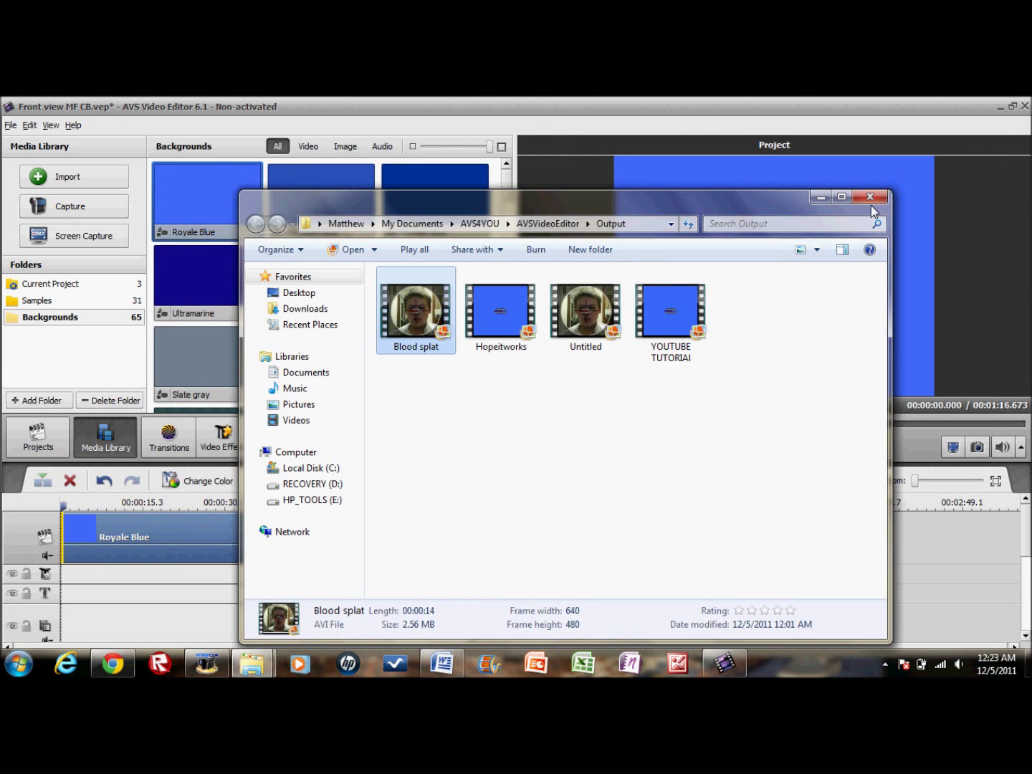
pyautogui.click(871, 197)
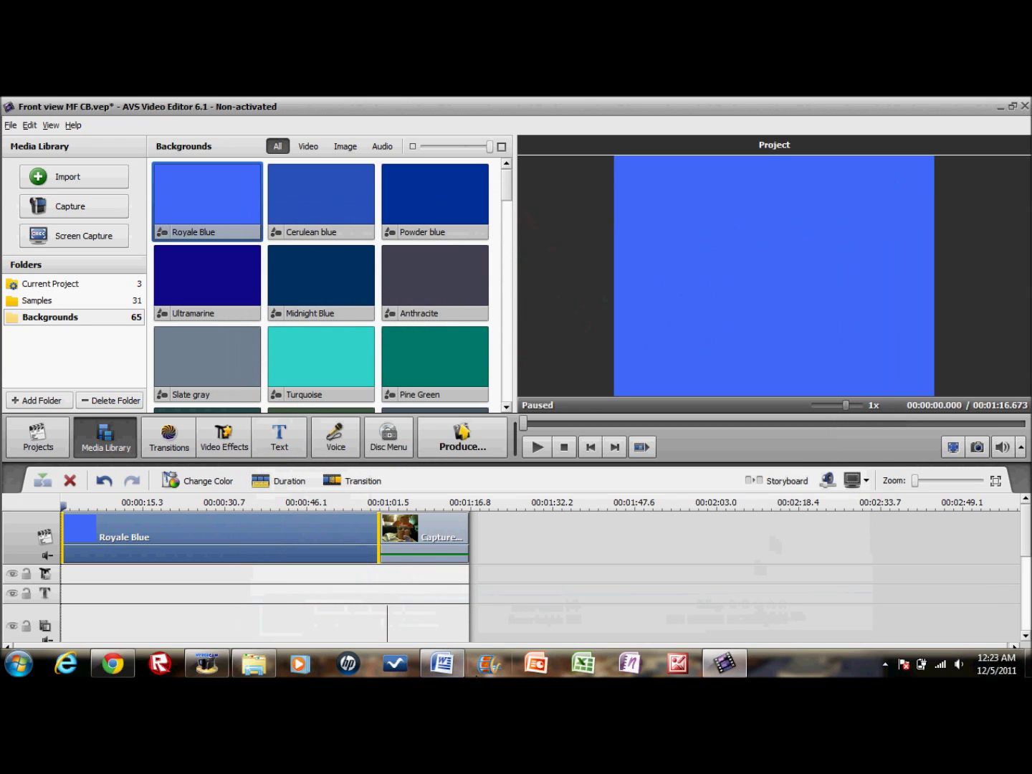
# Add the exported YOUTUBE TUTORIAL video to a new Windows Live Movie Maker project.
pyautogui.click(488, 664)
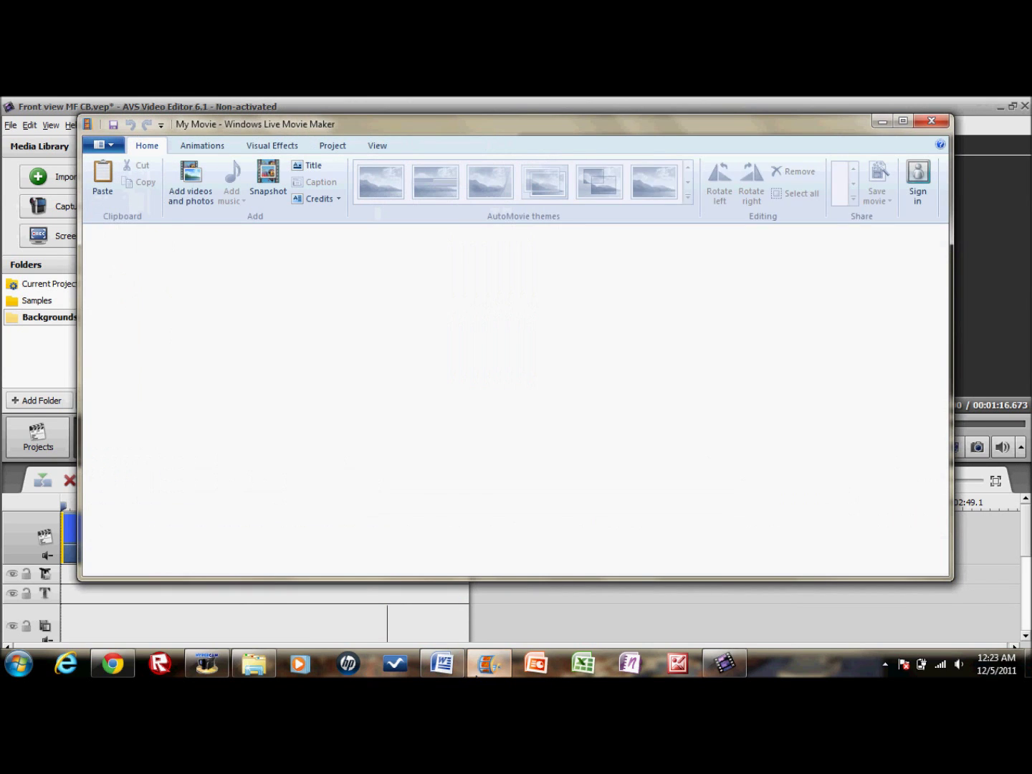
pyautogui.click(169, 171)
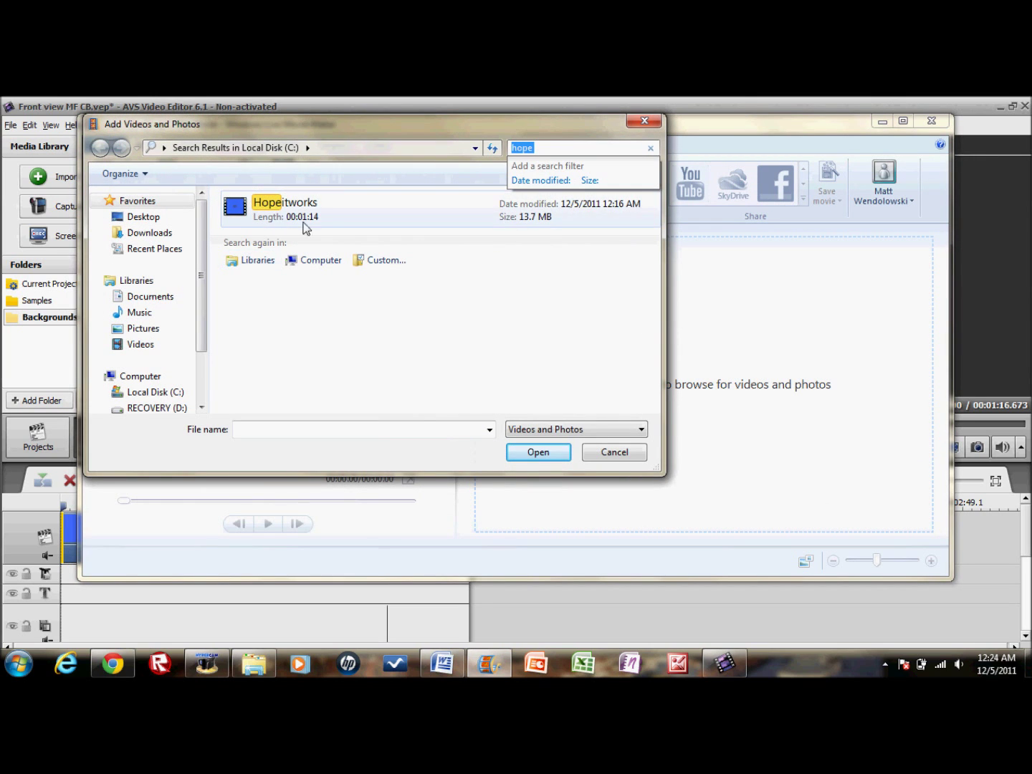
pyautogui.press('BackSpace')
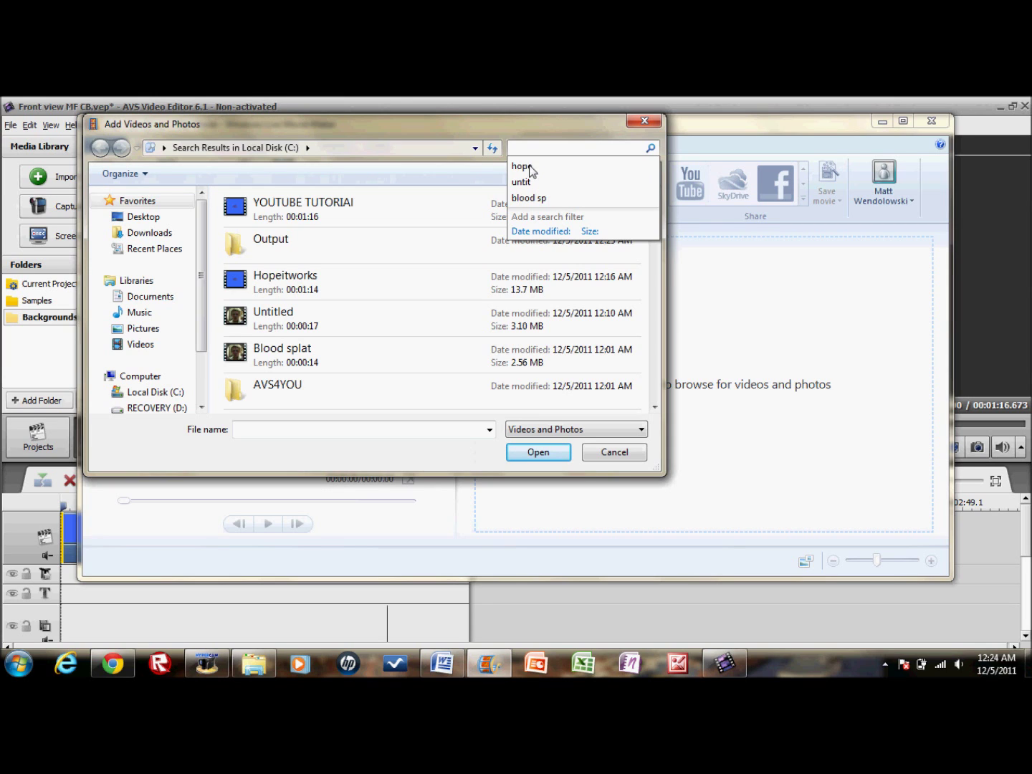
pyautogui.doubleClick(451, 207)
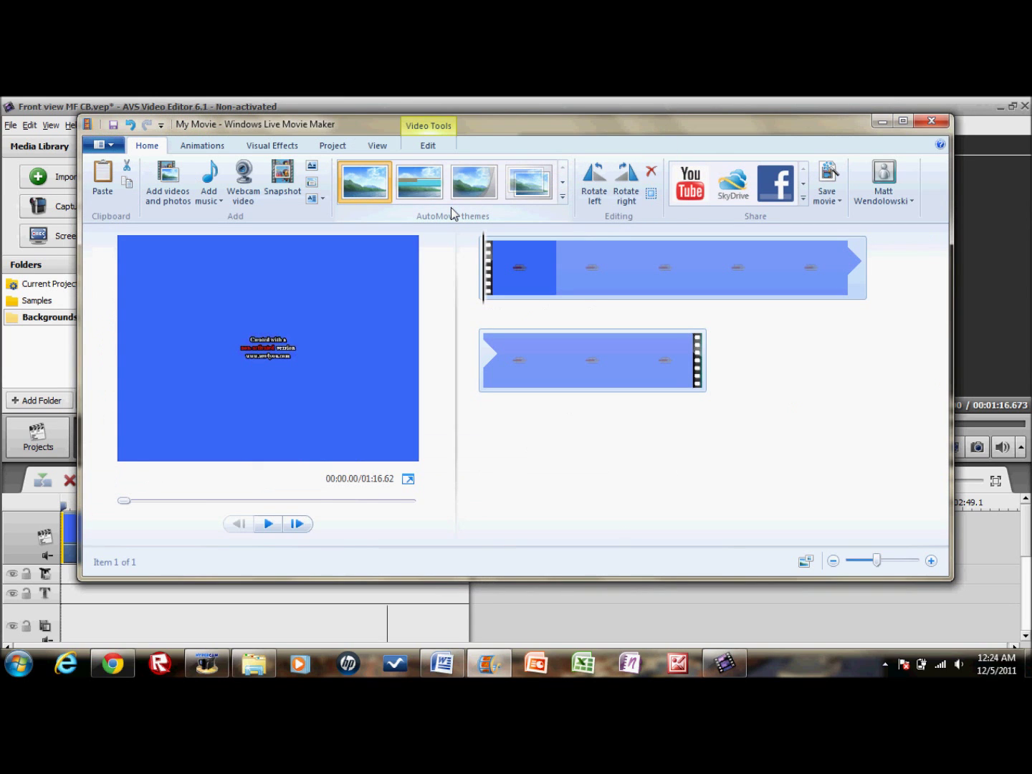
pyautogui.click(428, 146)
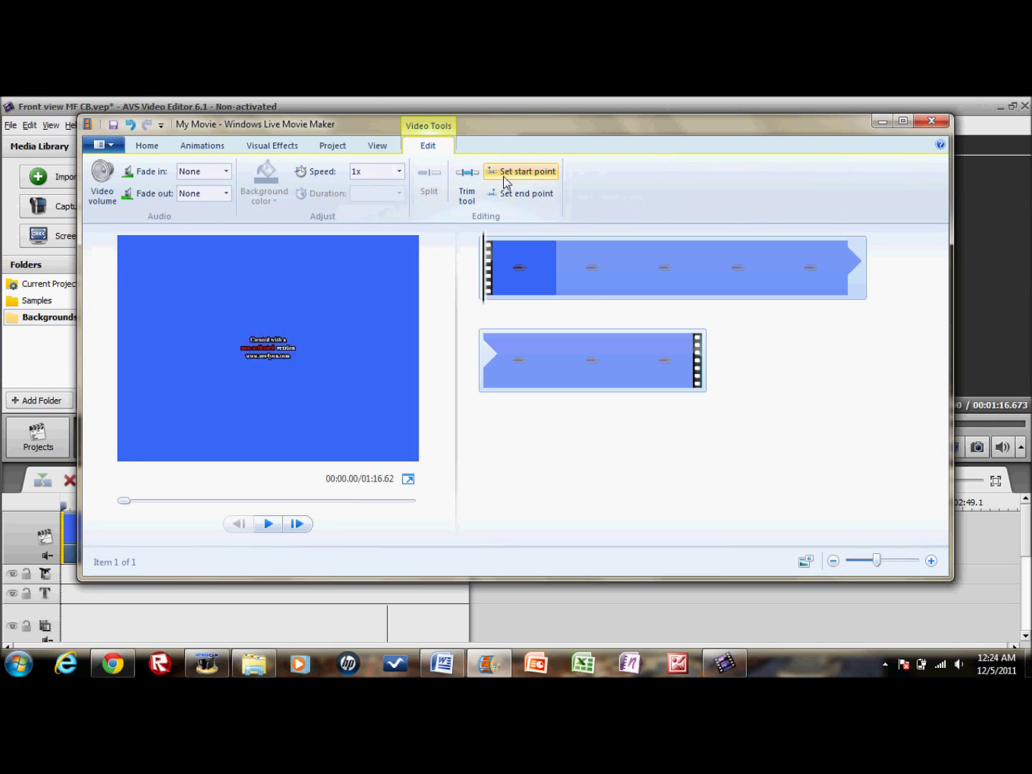
# Set the start point at the first webcam frame, trimming the clip to 00:16.56.
pyautogui.moveTo(485, 283); pyautogui.dragTo(571, 388)
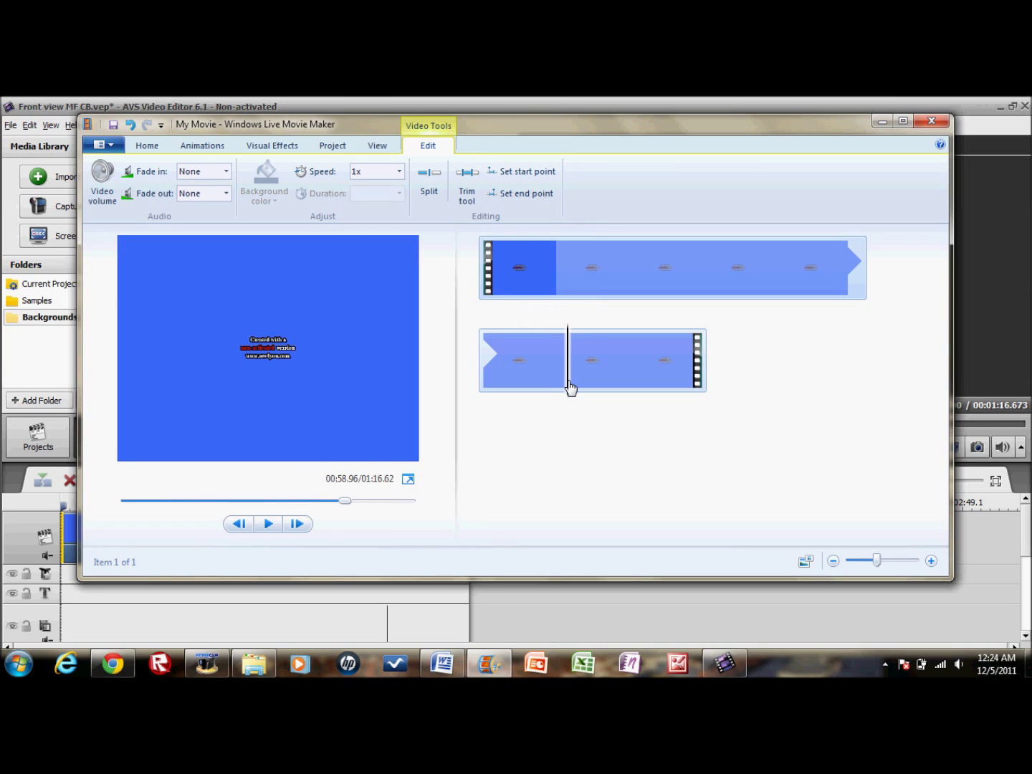
pyautogui.moveTo(571, 388)
pyautogui.mouseDown()
pyautogui.moveTo(559, 389)
pyautogui.moveTo(577, 393)
pyautogui.mouseUp()
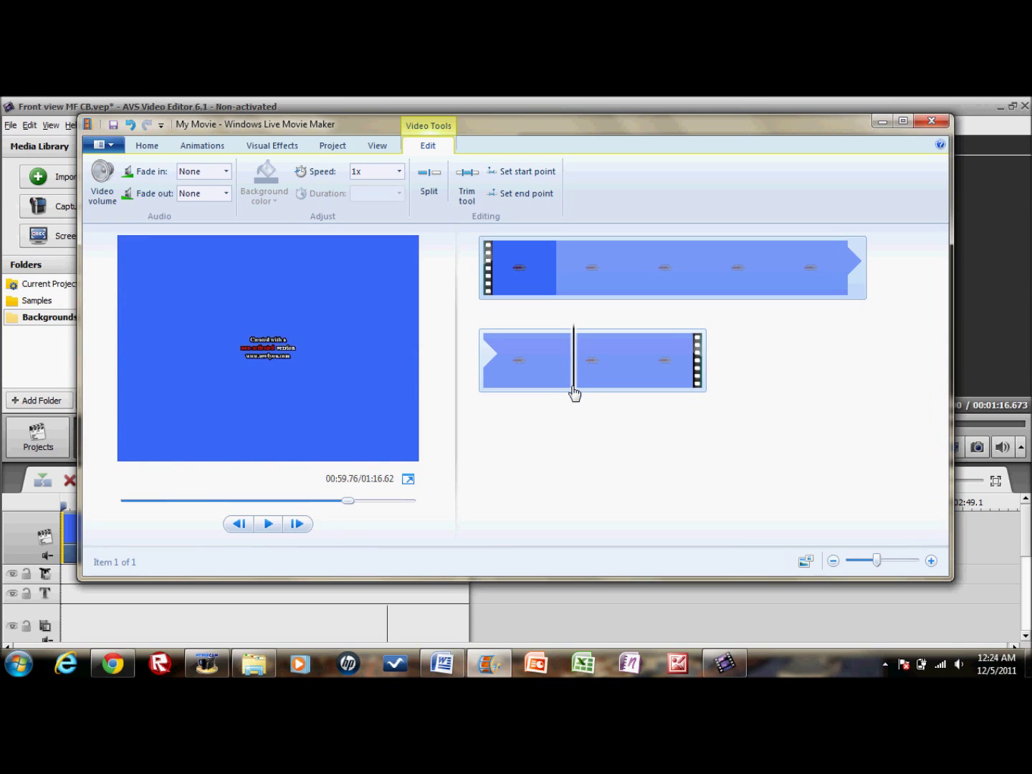
pyautogui.moveTo(572, 392); pyautogui.dragTo(579, 397)
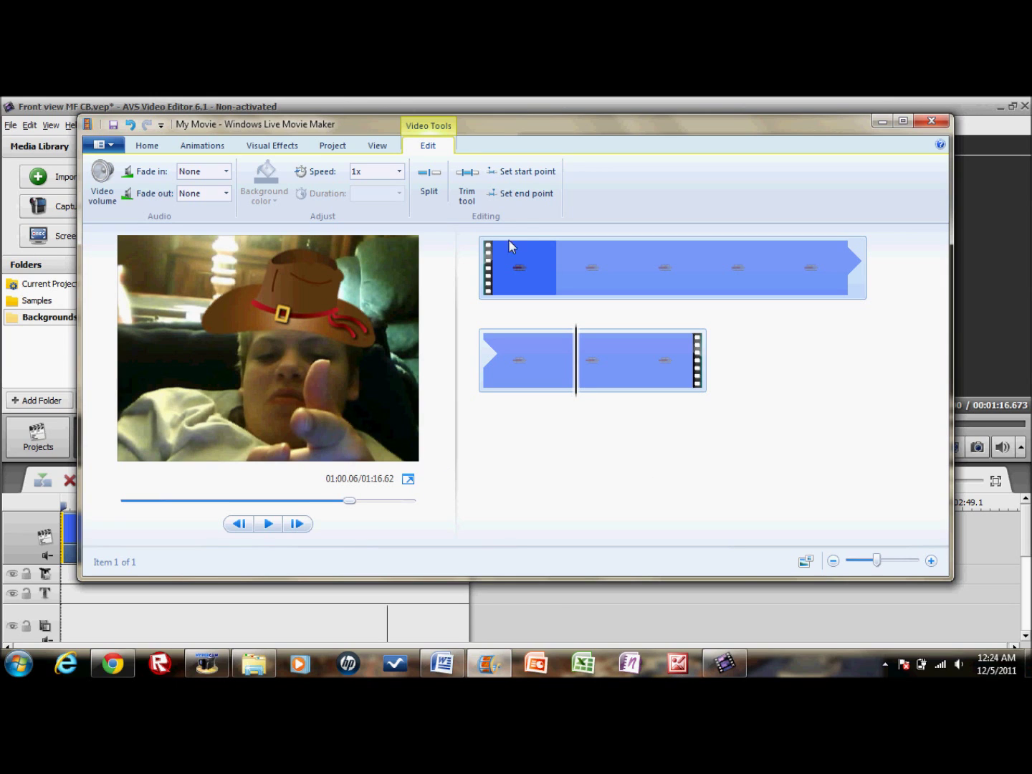
pyautogui.click(510, 177)
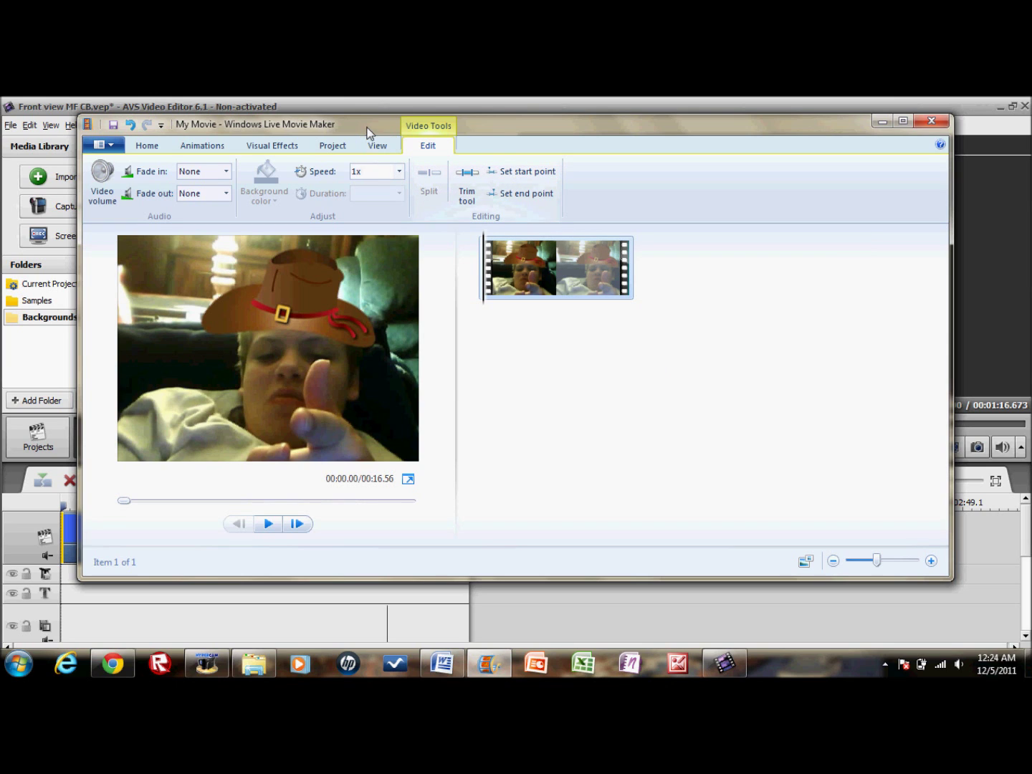
pyautogui.click(156, 147)
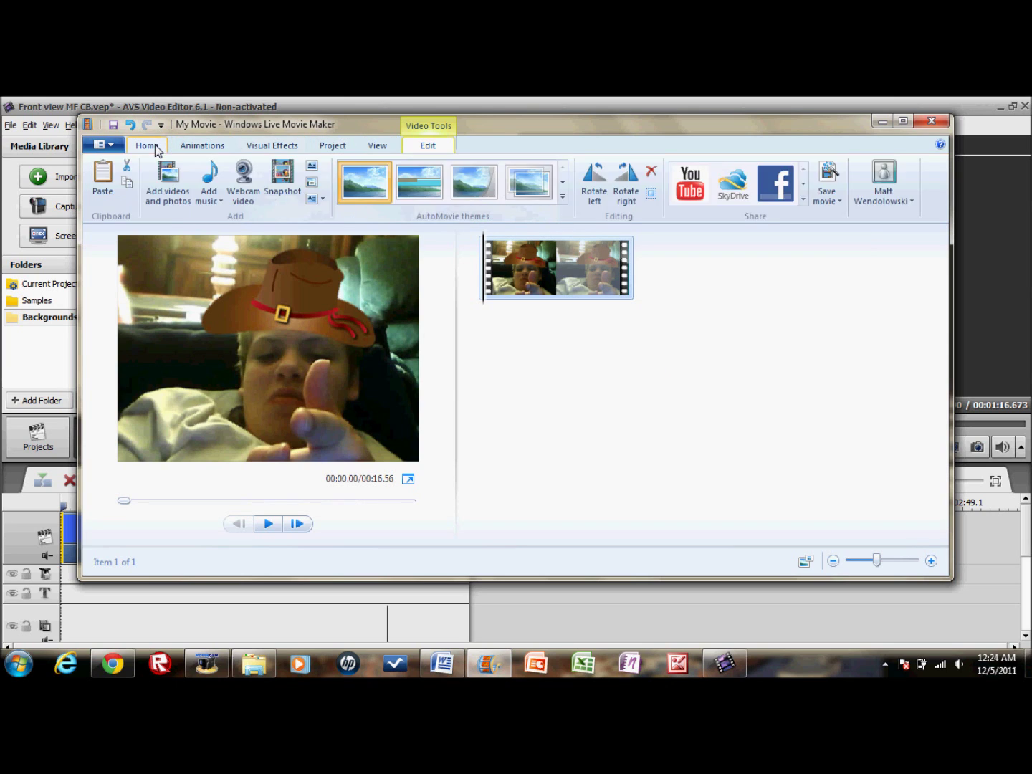
# Publish to YouTube at 640 x 480 and sign in with the account password, retrying after a login error.
pyautogui.click(700, 187)
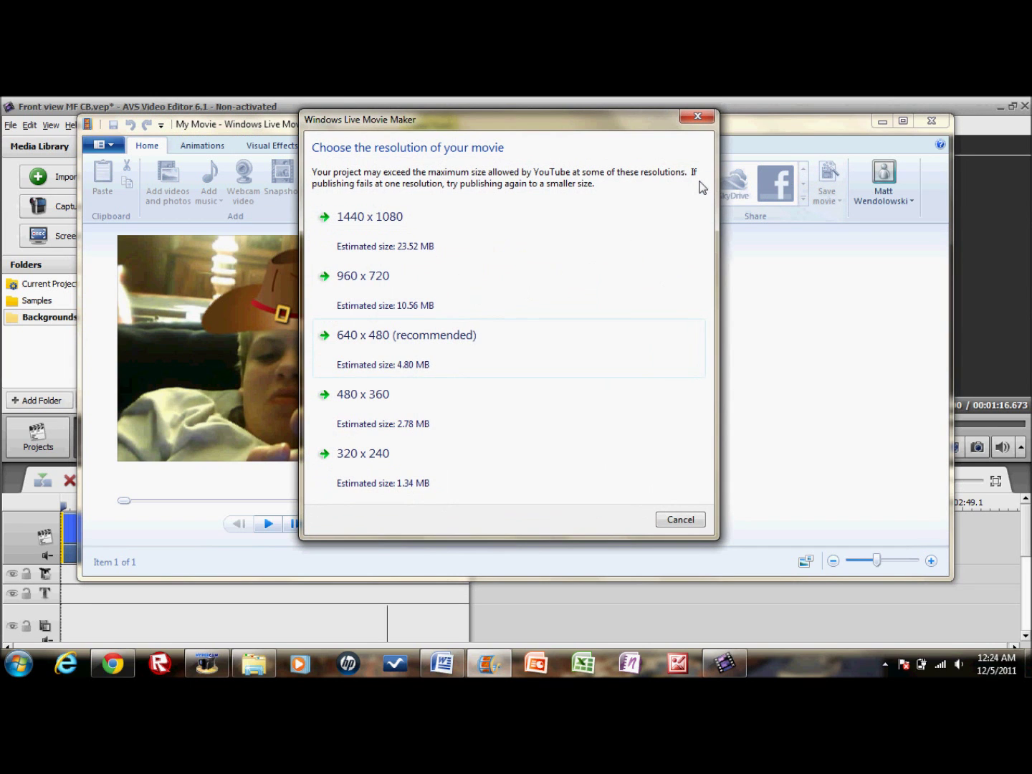
pyautogui.click(443, 343)
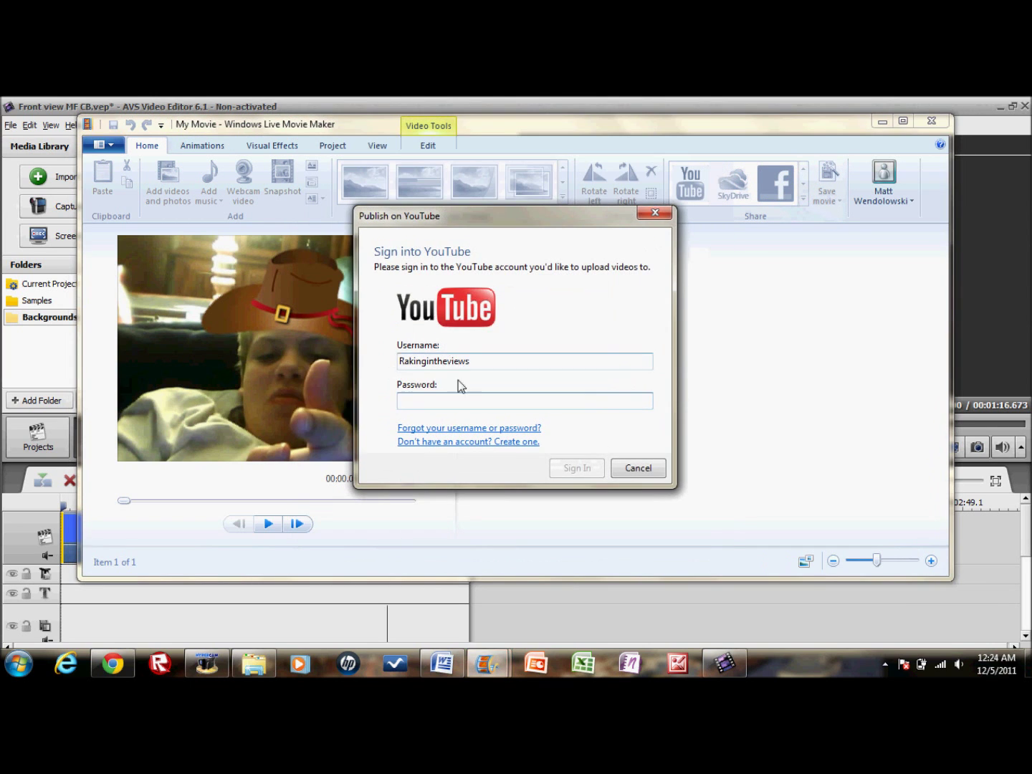
pyautogui.write('*')
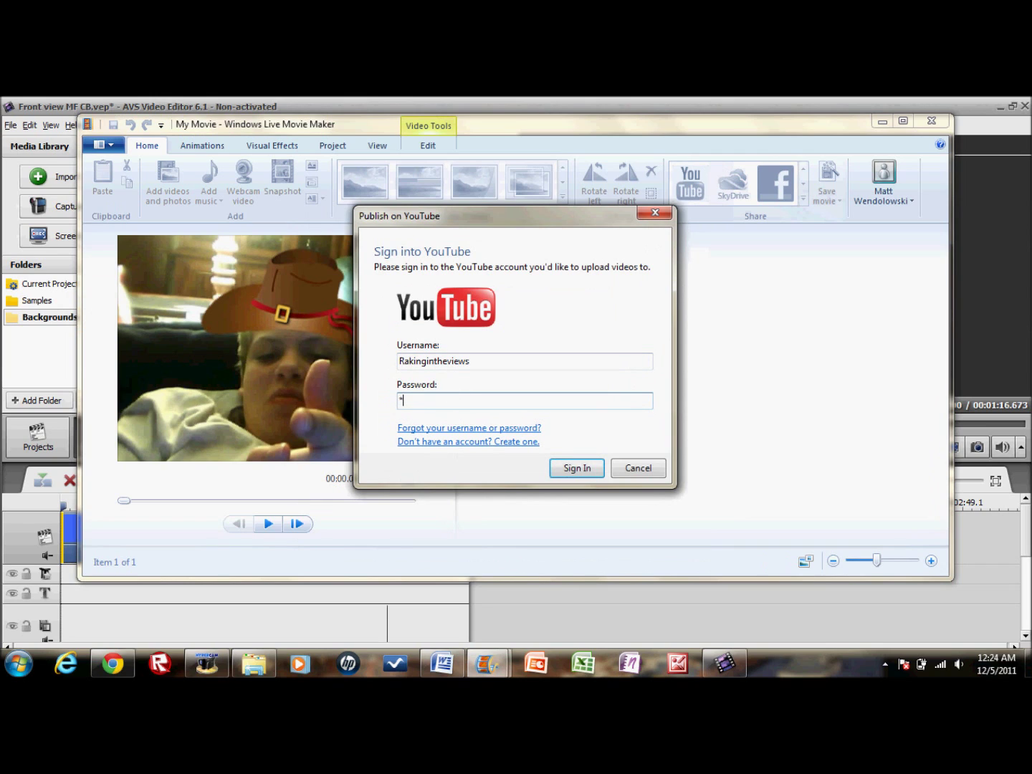
pyautogui.write('************')
pyautogui.click(563, 466)
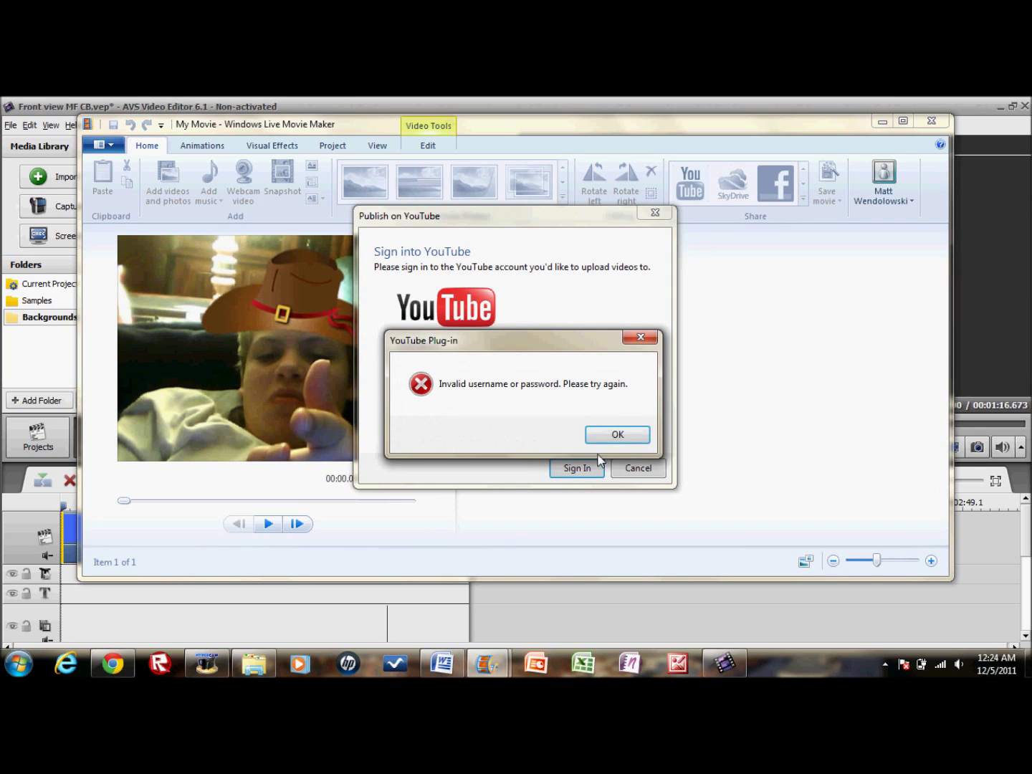
pyautogui.click(637, 432)
pyautogui.write('*******')
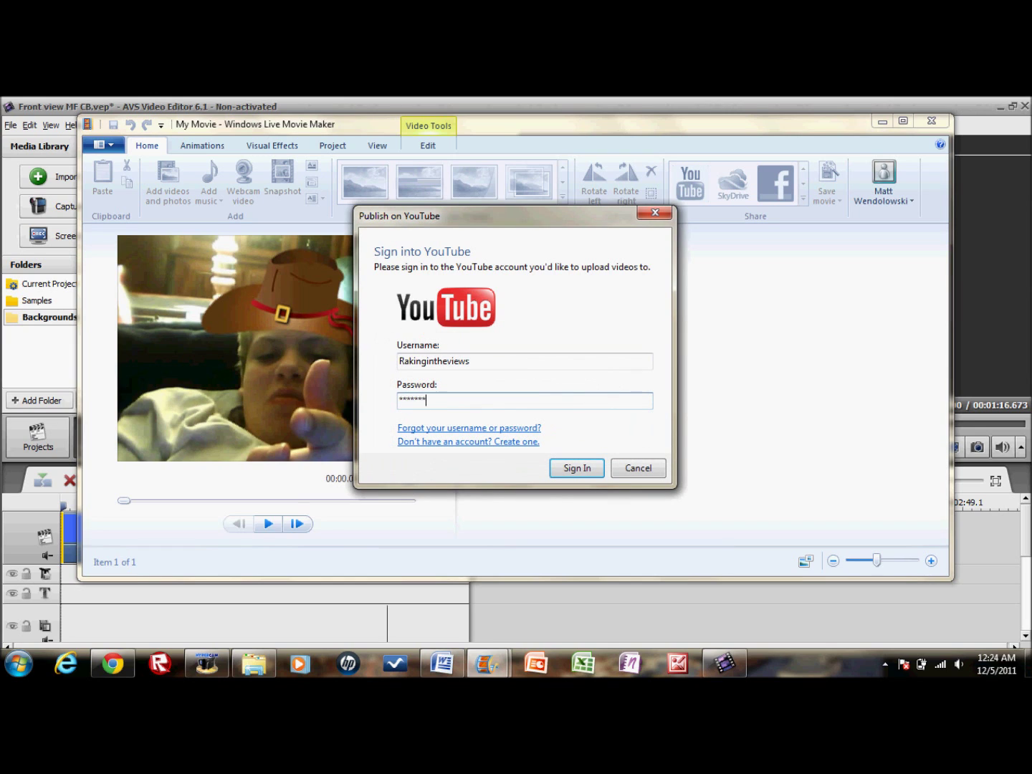
pyautogui.write('******')
pyautogui.press('Return')
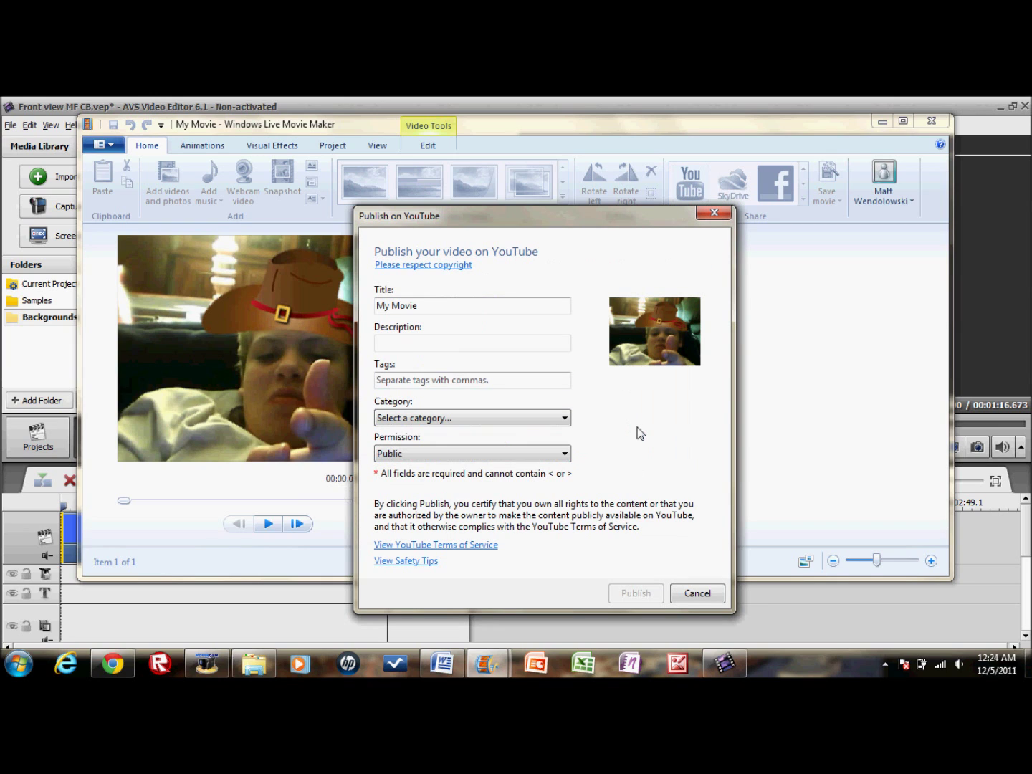
# Replace the upload title with 'Front Muzzle Flash (Cowboy Edition)'.
pyautogui.moveTo(442, 307); pyautogui.dragTo(365, 327)
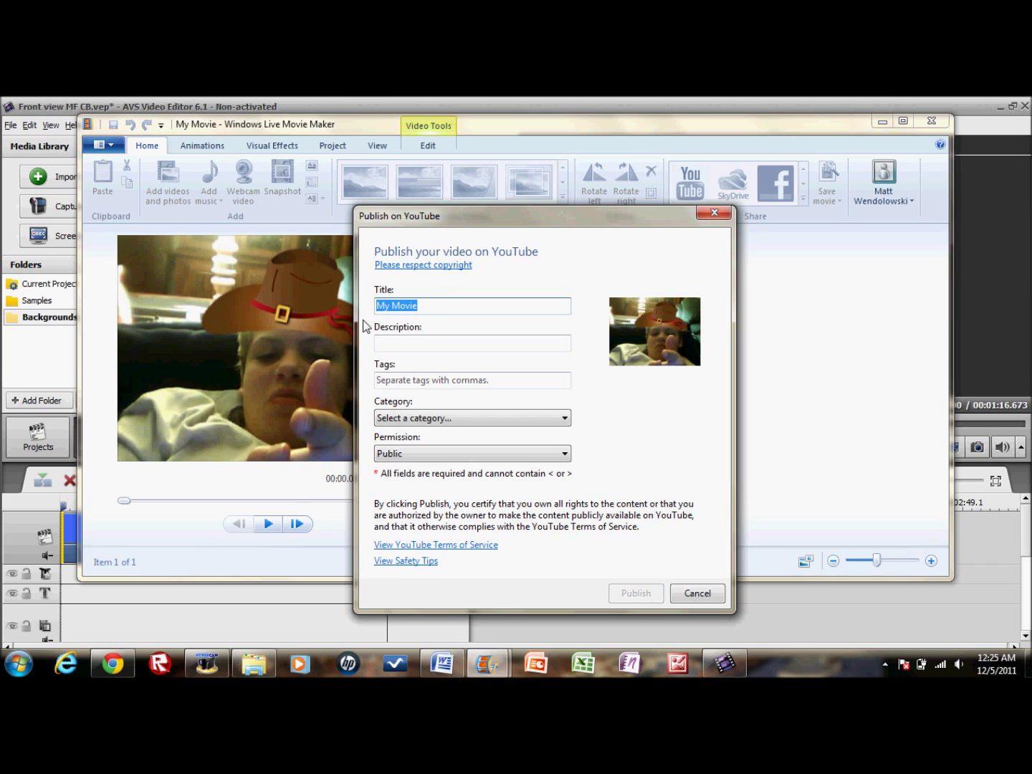
pyautogui.write('Cowboy')
pyautogui.press('BackSpace')
pyautogui.press('BackSpace')
pyautogui.press('BackSpace')
pyautogui.press('BackSpace')
pyautogui.press('BackSpace')
pyautogui.press('BackSpace')
pyautogui.write('Ff')
pyautogui.write('ont')
pyautogui.write(' Muzzle F')
pyautogui.write('lash')
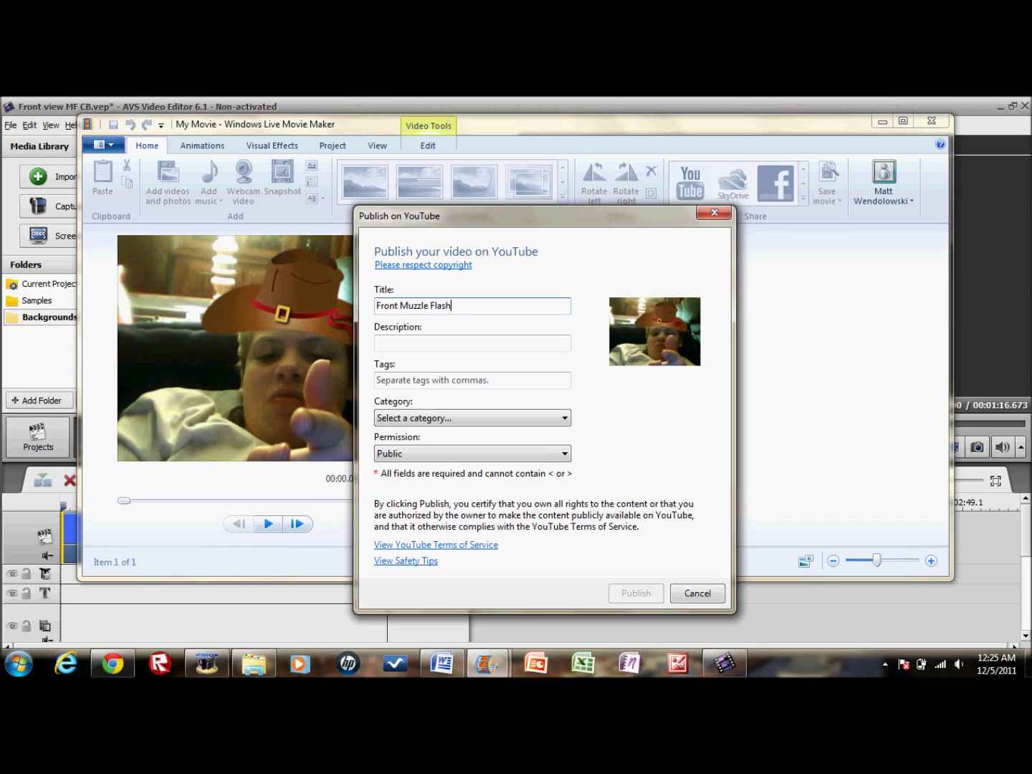
pyautogui.write(' (Cowboy Edition')
# Enter the description YEA and tags such as muzzle flash, rakingintheviews, recorded.
pyautogui.click(459, 346)
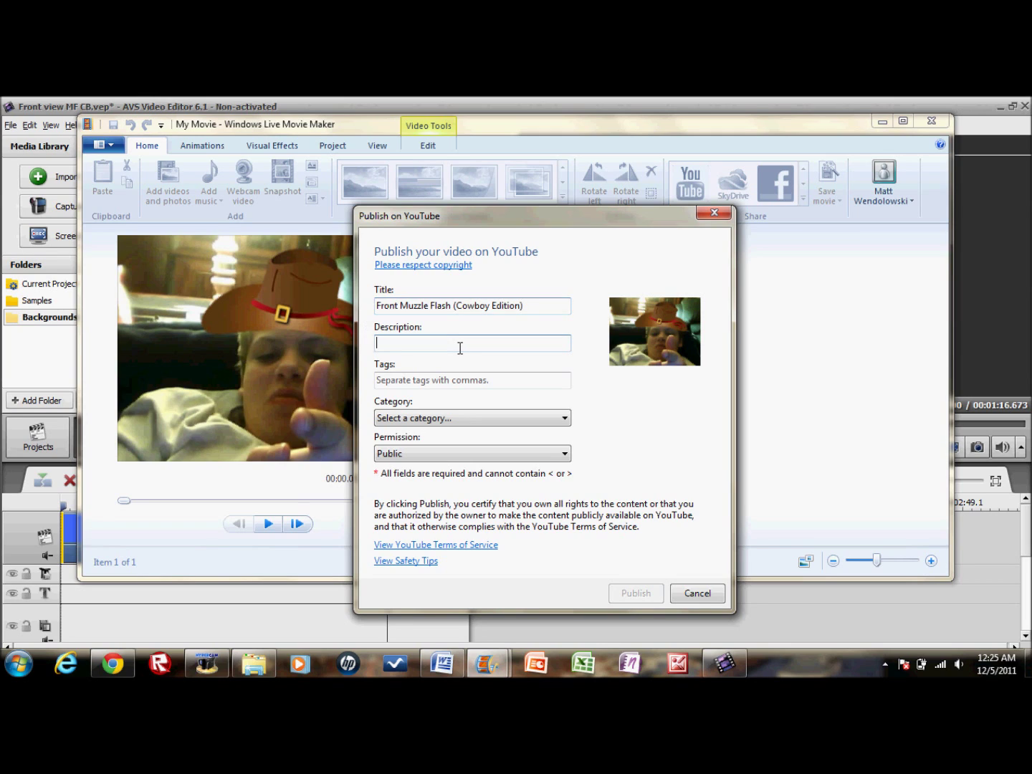
pyautogui.write('YEA!')
pyautogui.click(508, 382)
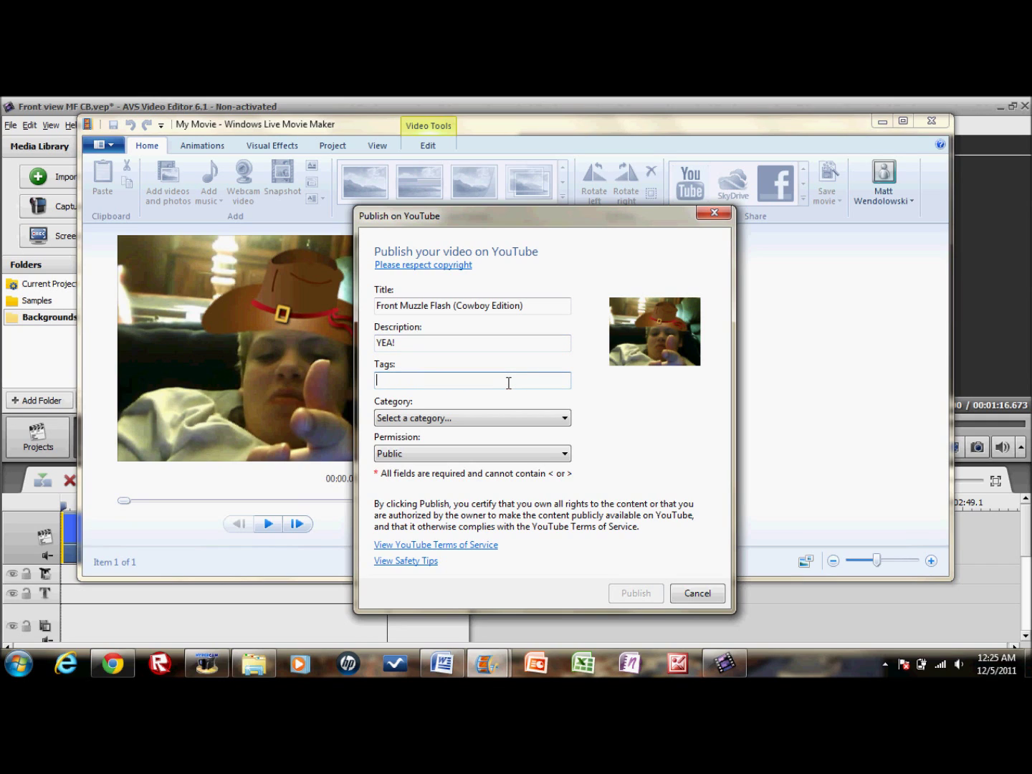
pyautogui.write('blah,m')
pyautogui.write('uzzle flas')
pyautogui.write('h,rakingint')
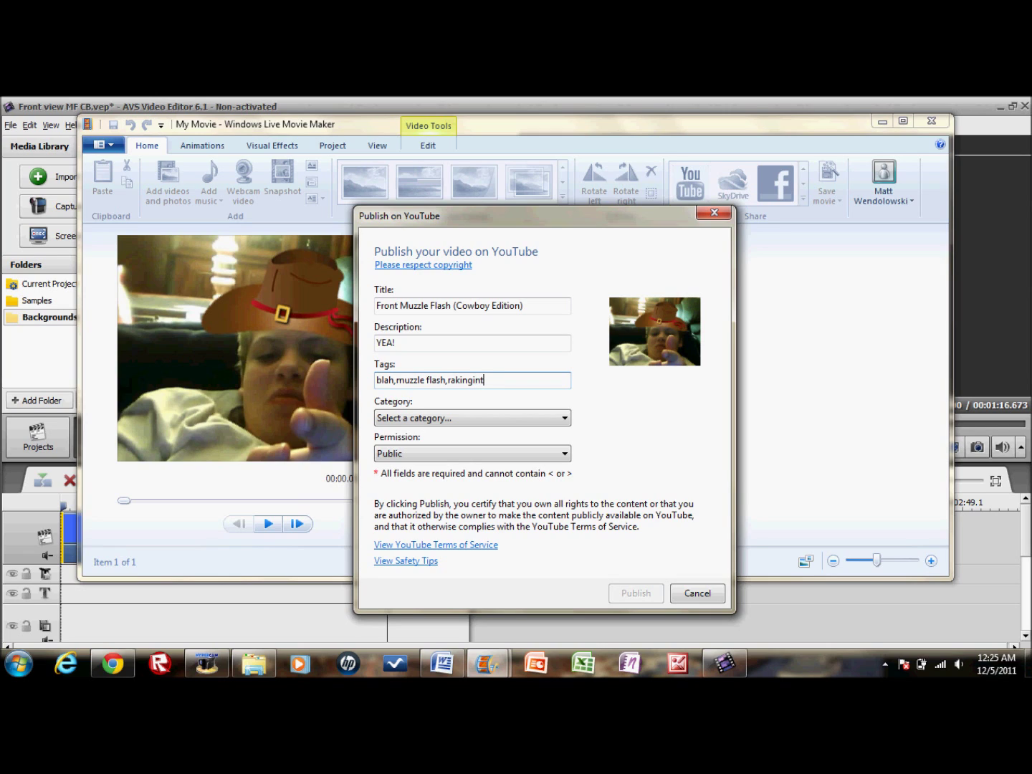
pyautogui.write('heviews,recorded')
# Choose the Film & Animation category and publish the video.
pyautogui.click(550, 421)
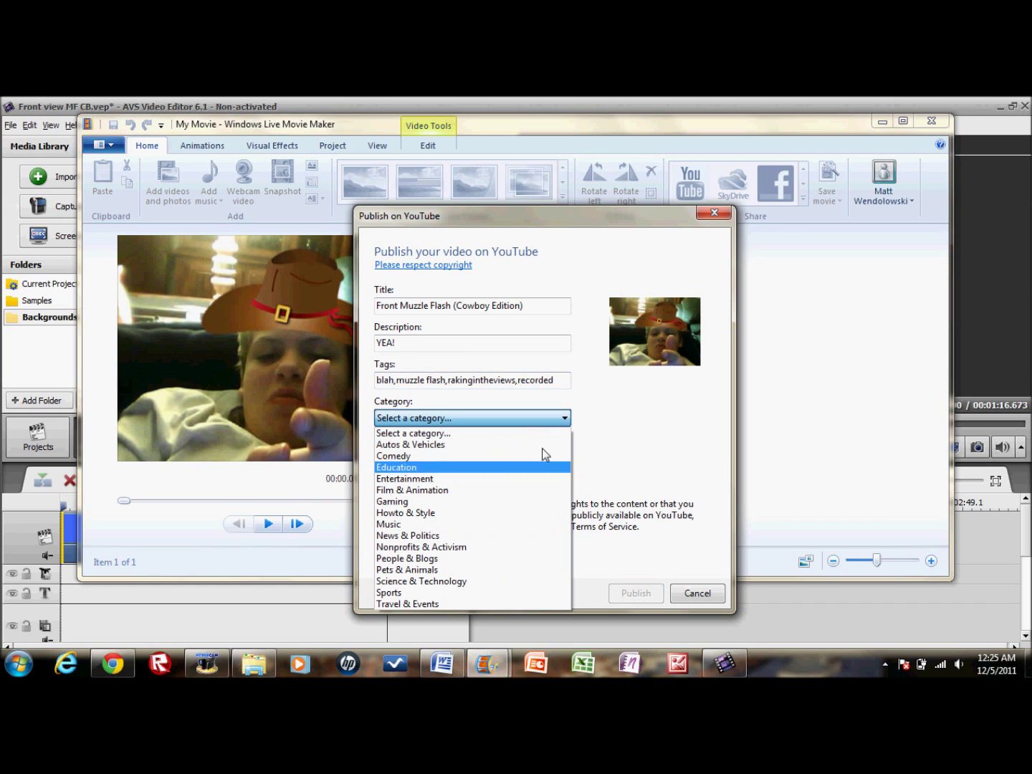
pyautogui.click(528, 489)
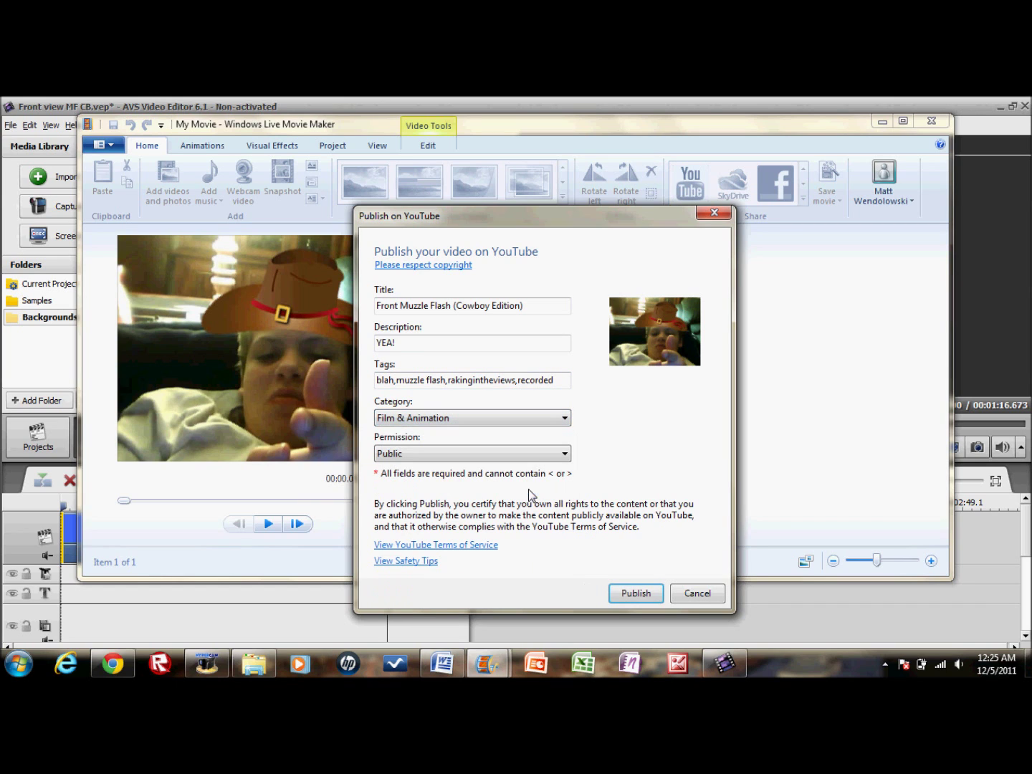
pyautogui.click(634, 594)
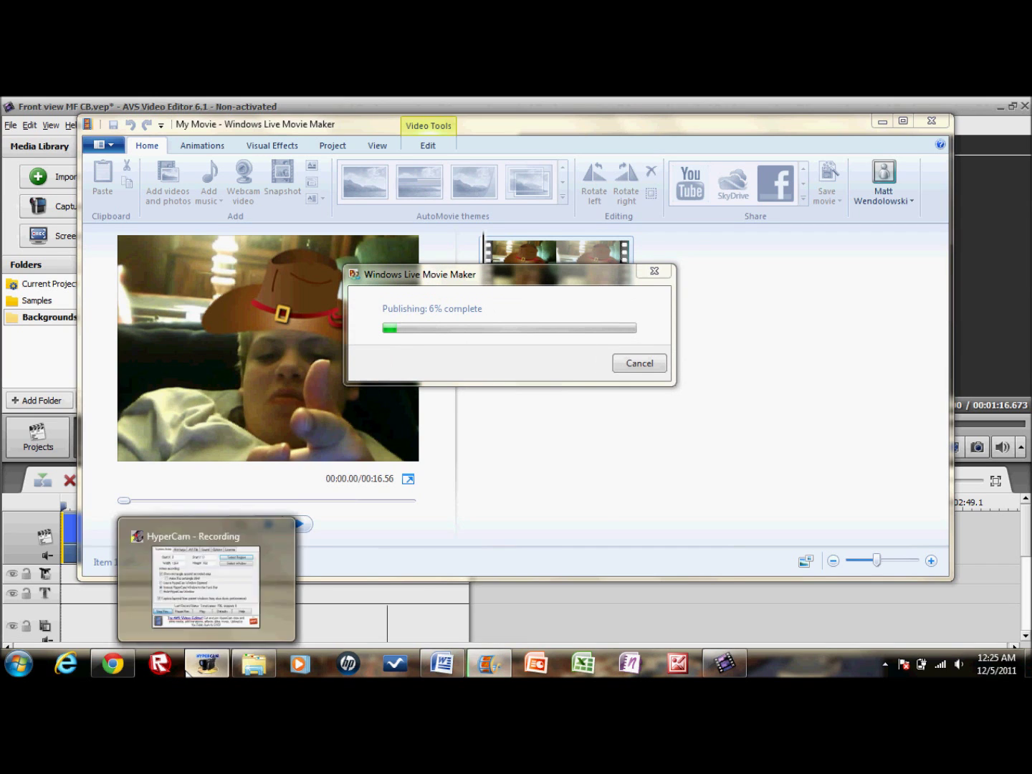
# Let the YouTube upload proceed while publishing progress reaches 6%.
pyautogui.click(188, 672)
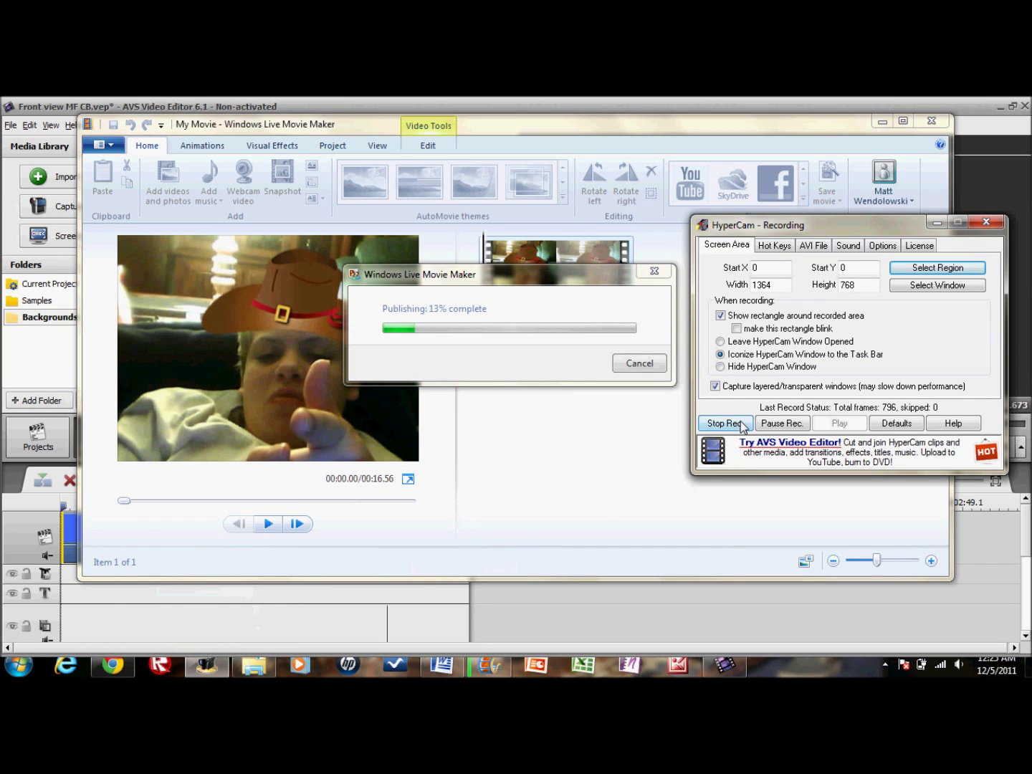